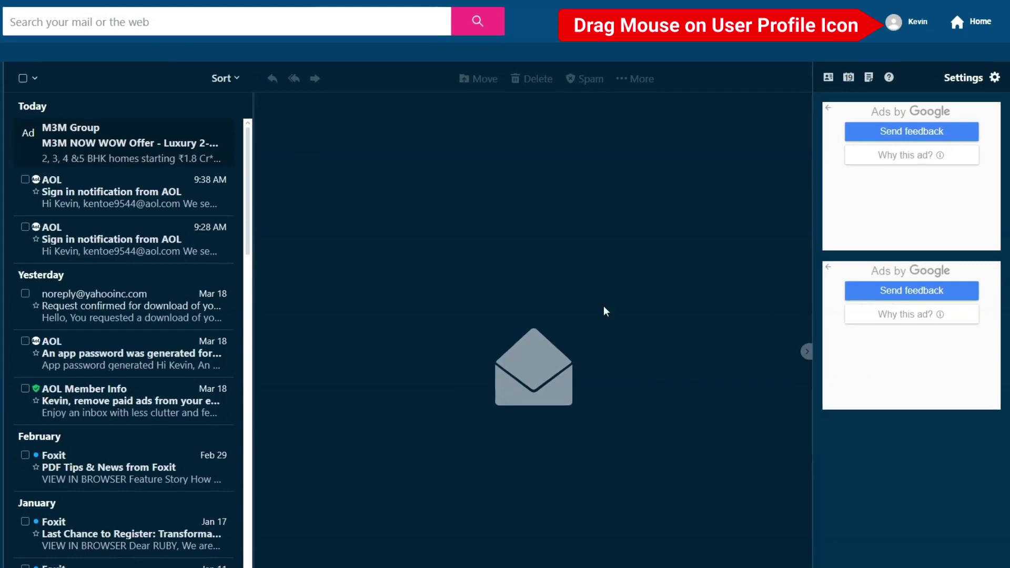
Go from the AOL Mail inbox to the account's Personal Info page through the profile menu.
{"action": "mouse_move", "coordinate": [885, 19]}
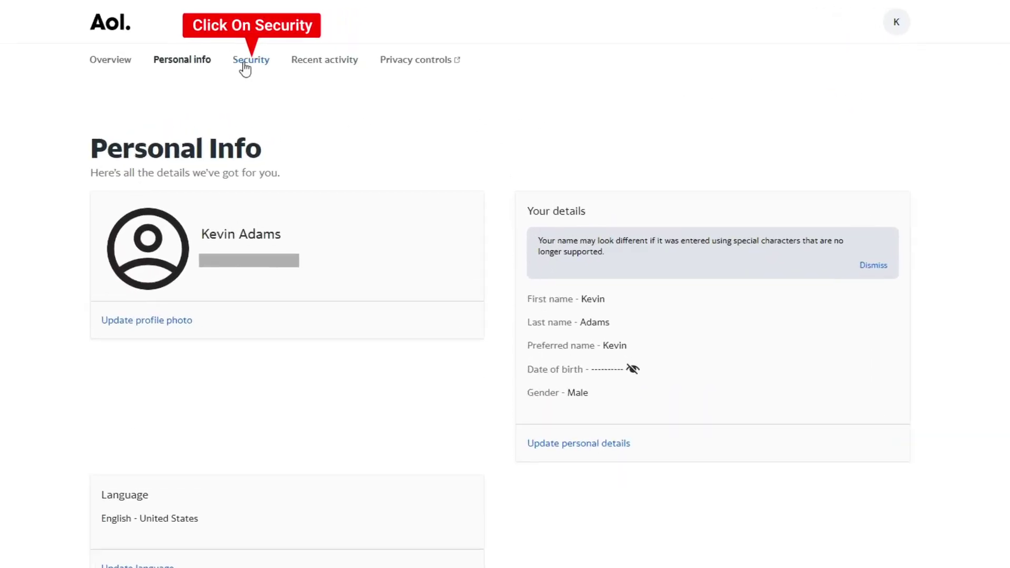
Show the Security page's sign-in options, including the existing Mail app password.
{"action": "left_click", "coordinate": [245, 69]}
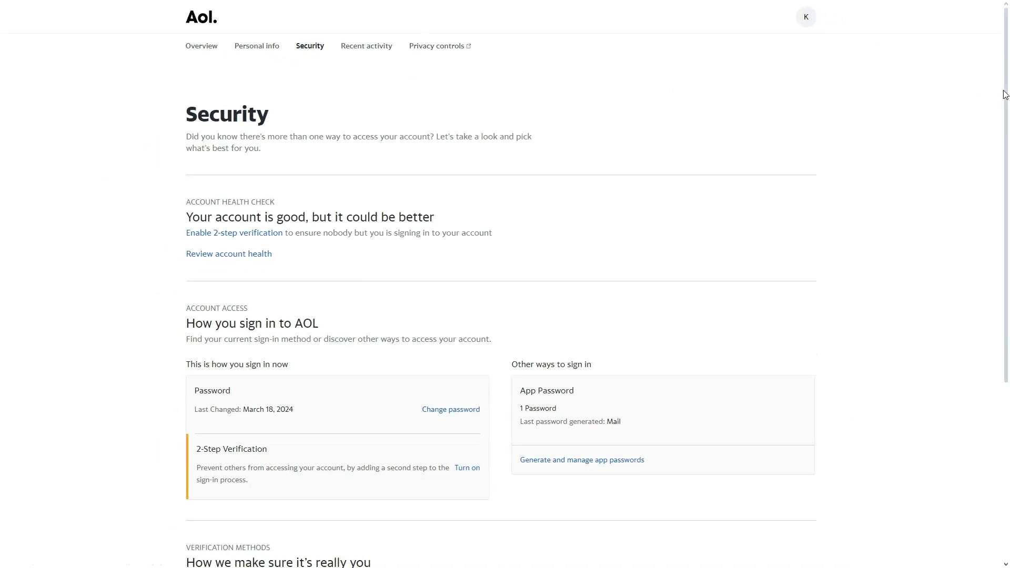
{"action": "left_click_drag", "start_coordinate": [1006, 94], "coordinate": [1006, 185]}
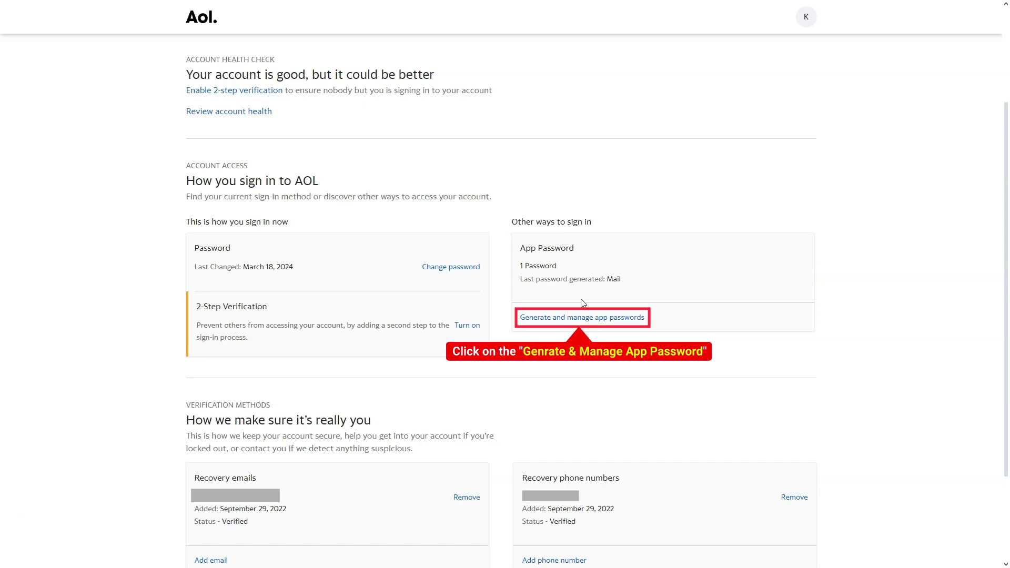
Generate a new app password named 'AOL BACKUP' and copy it to the clipboard.
{"action": "left_click", "coordinate": [586, 319]}
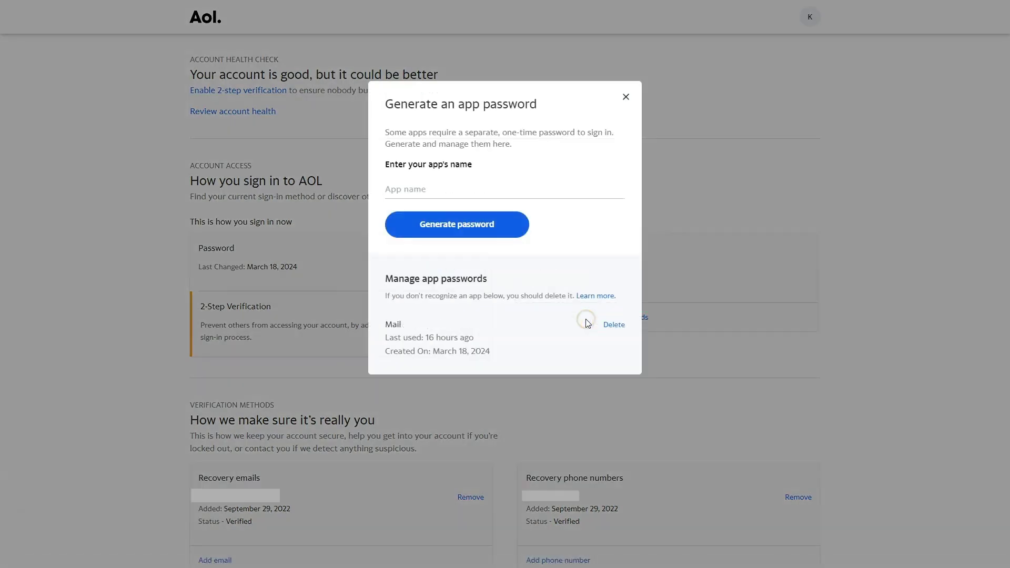
{"action": "left_click", "coordinate": [421, 190]}
{"action": "type", "text": "AOL BACKUP"}
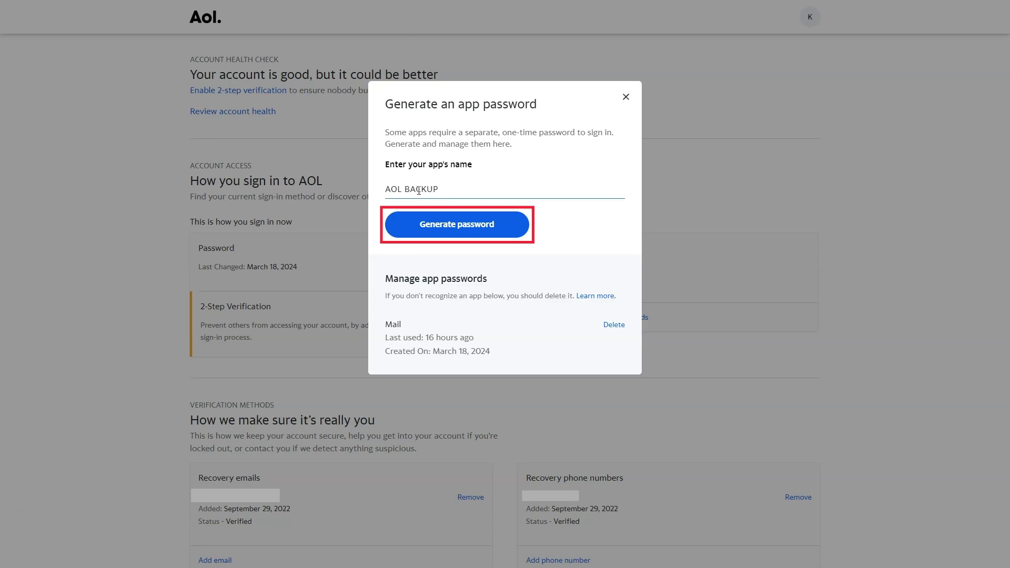
{"action": "left_click", "coordinate": [458, 229]}
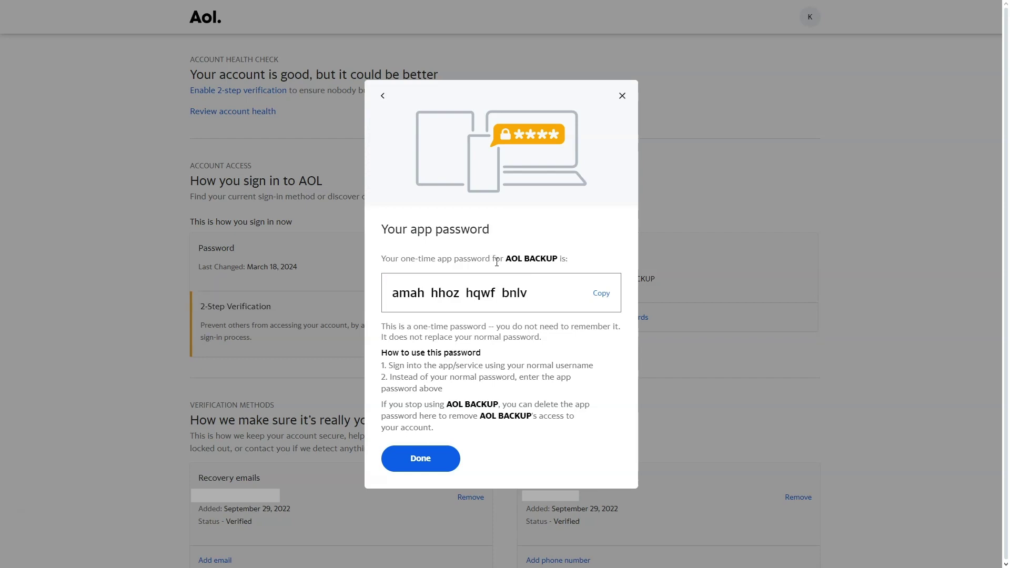
{"action": "left_click", "coordinate": [599, 299]}
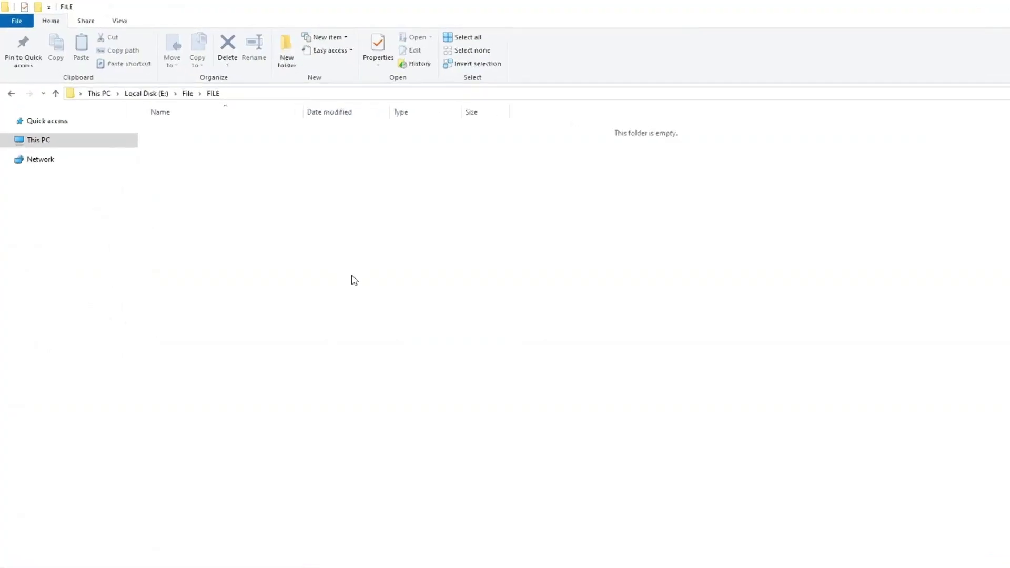
Create a new text document named AOL.txt in the empty FILE folder.
{"action": "right_click", "coordinate": [307, 209]}
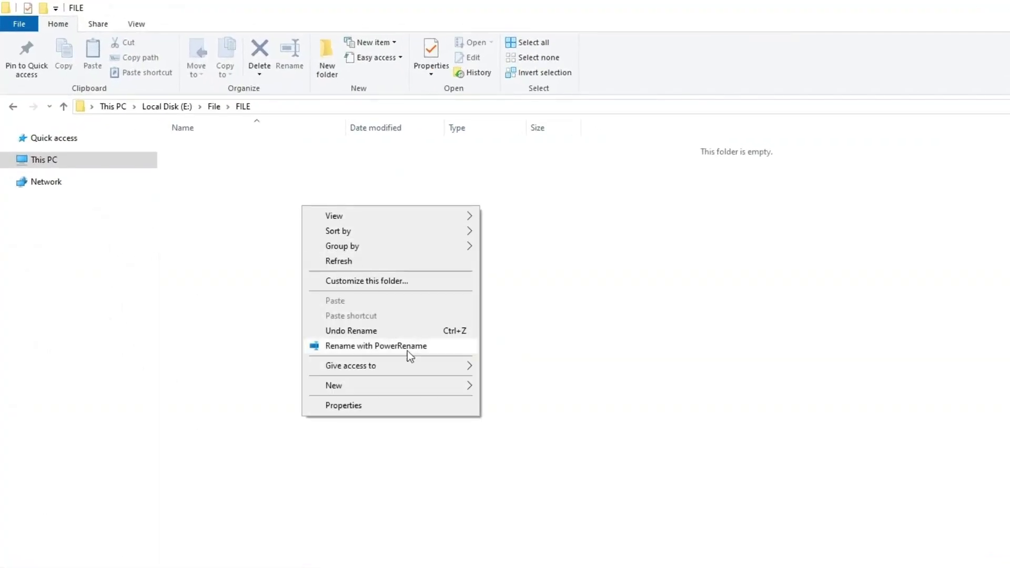
{"action": "left_click", "coordinate": [424, 384]}
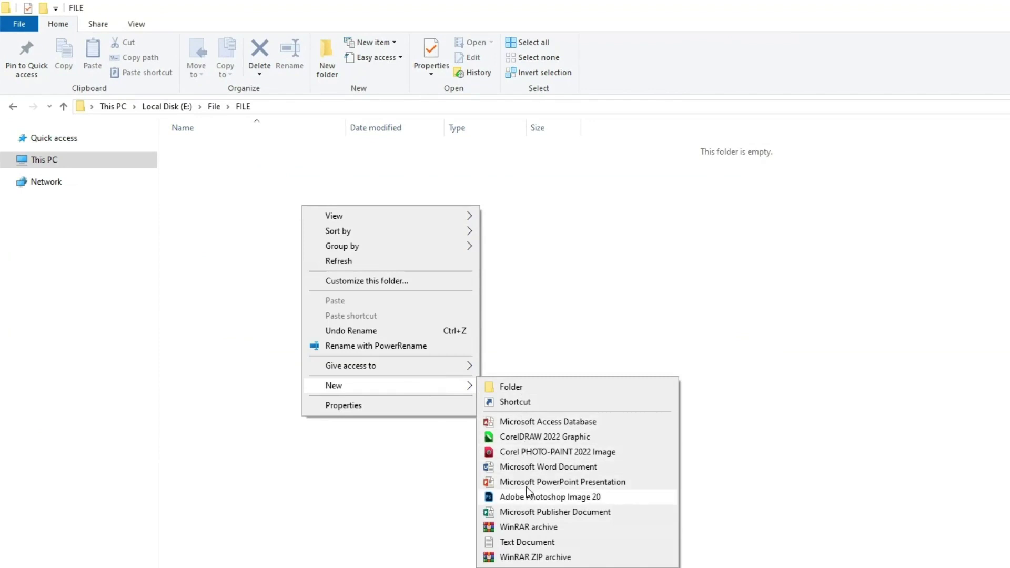
{"action": "left_click", "coordinate": [520, 543]}
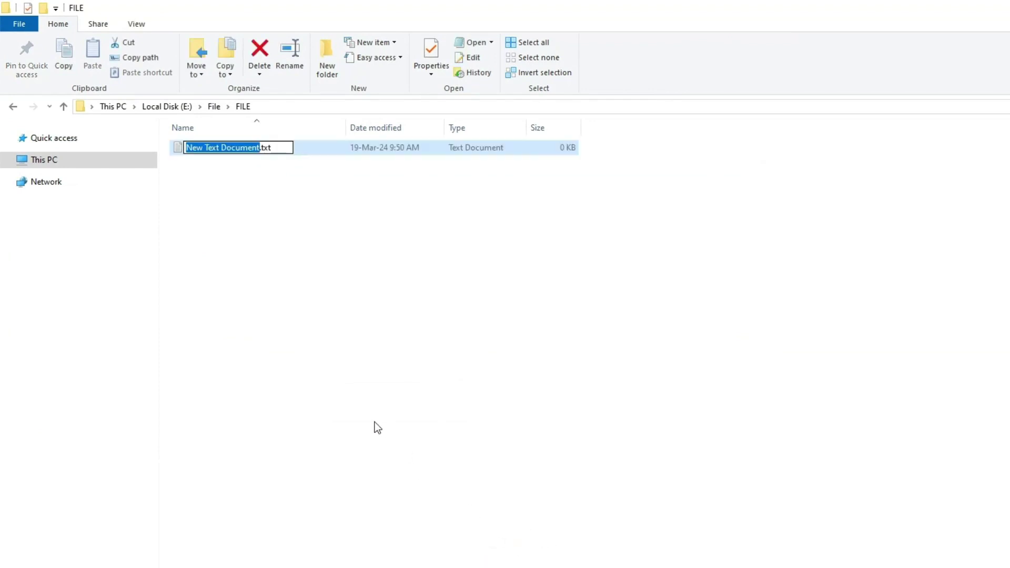
{"action": "type", "text": "AOL"}
{"action": "key", "text": "Return"}
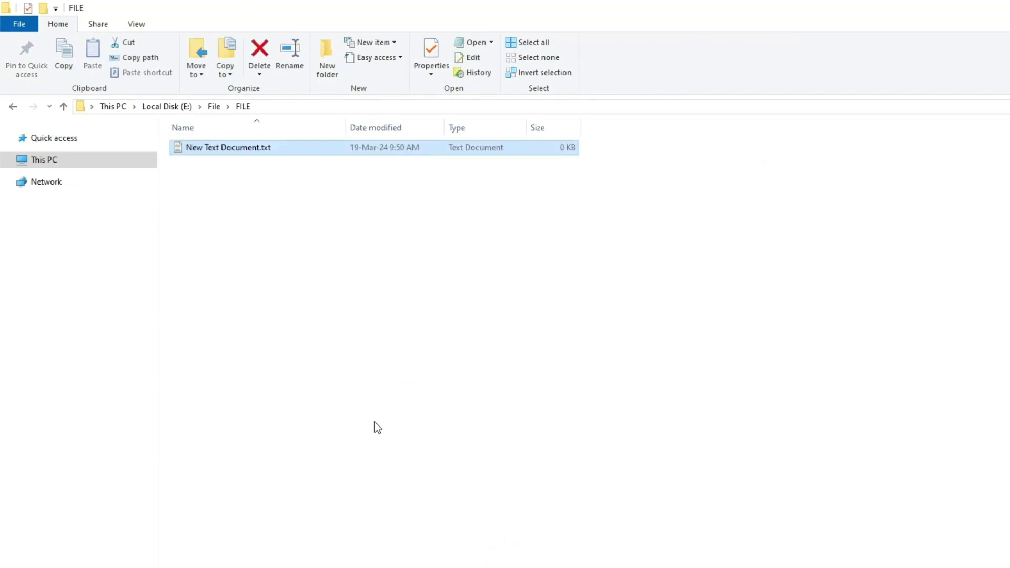
Write 'AOL BACKUP PASSWORD:-' plus the pasted app password in AOL.txt and save it.
{"action": "key", "text": "Return"}
{"action": "type", "text": "AOL "}
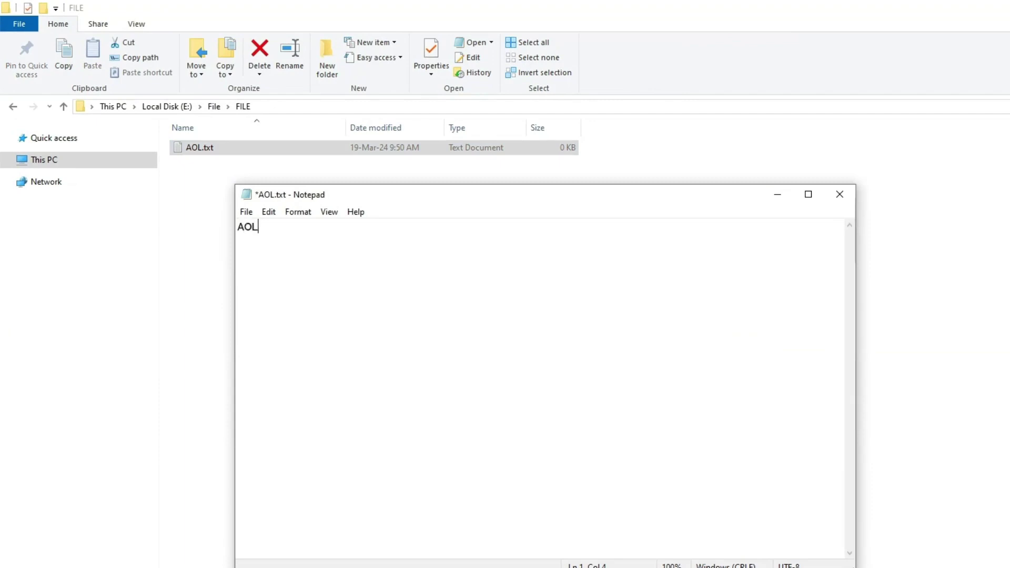
{"action": "type", "text": "BACKUP PASSWOR"}
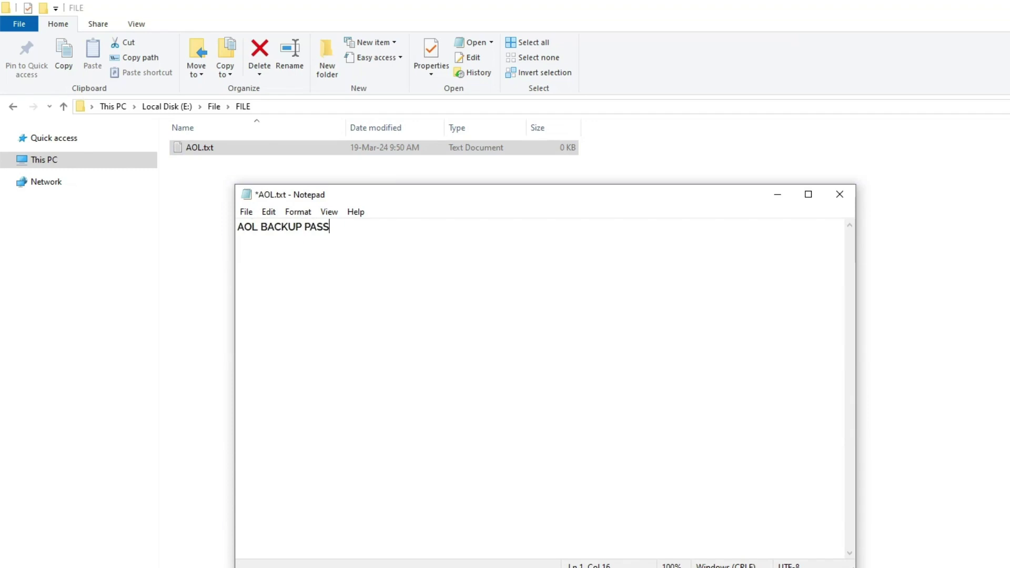
{"action": "type", "text": "D:-"}
{"action": "key", "text": "ctrl+v"}
{"action": "key", "text": "ctrl+s"}
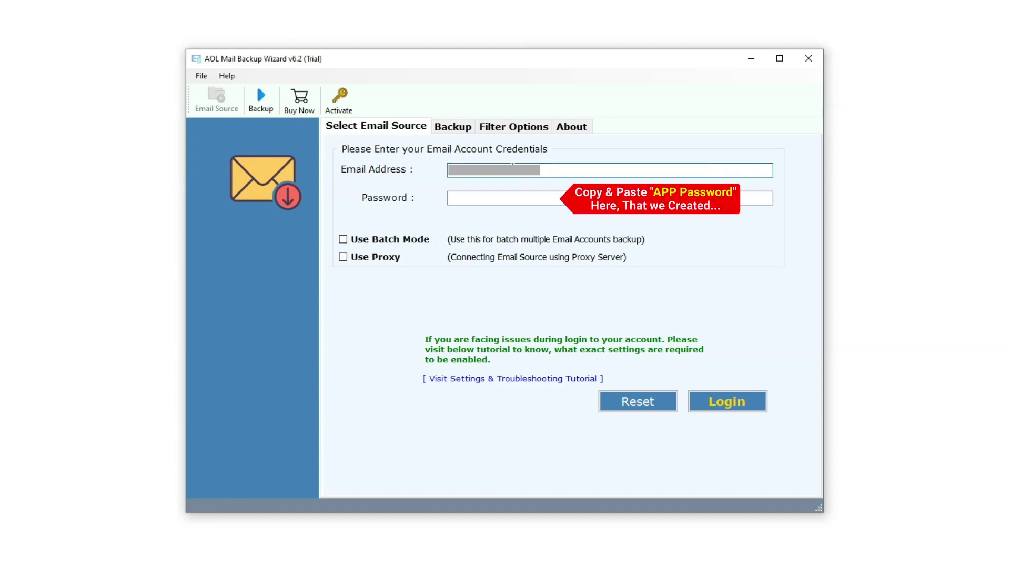
Paste the AOL app password into the wizard's Password field.
{"action": "left_click", "coordinate": [501, 203]}
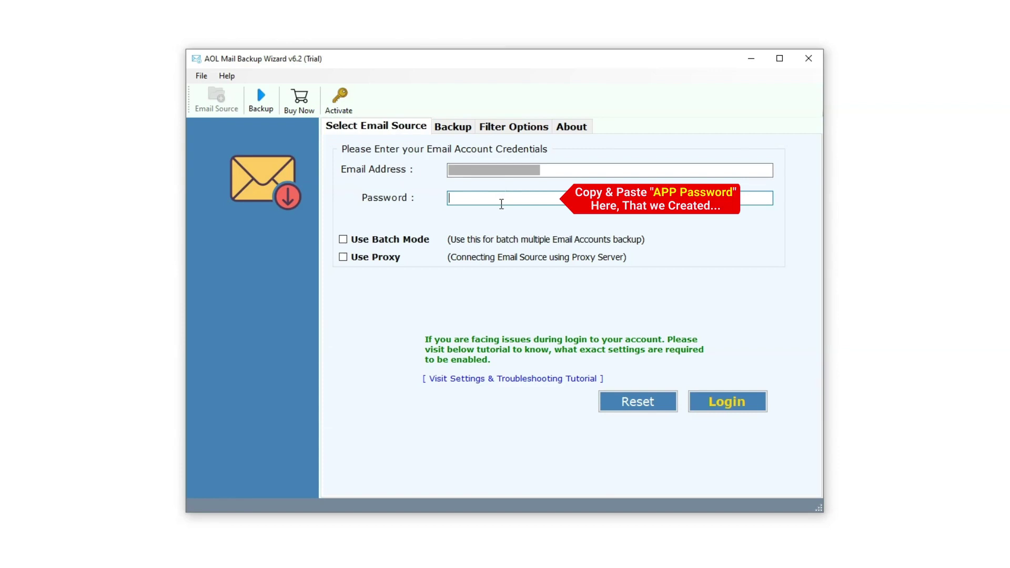
{"action": "key", "text": "ctrl+v"}
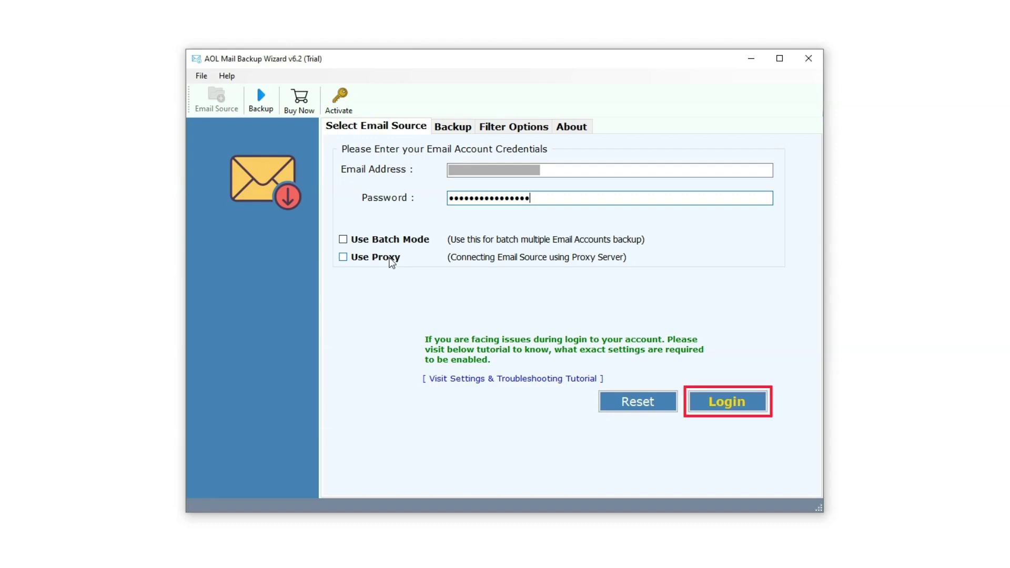
Log in and select all Aol mailbox folders: Archive, Bulk, Draft, Inbox, Sent and Trash.
{"action": "left_click", "coordinate": [725, 404]}
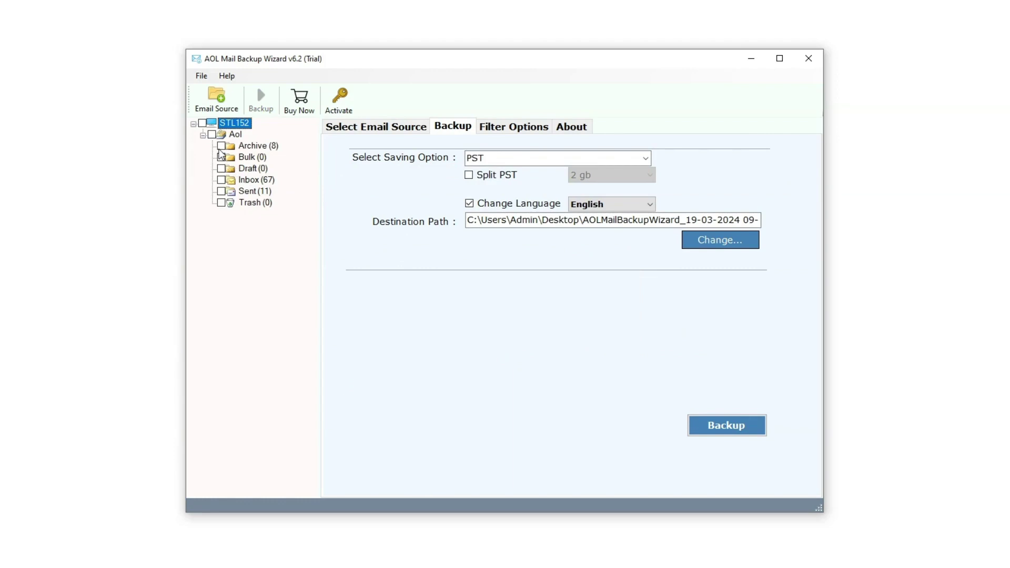
{"action": "left_click", "coordinate": [221, 147]}
{"action": "left_click", "coordinate": [222, 158]}
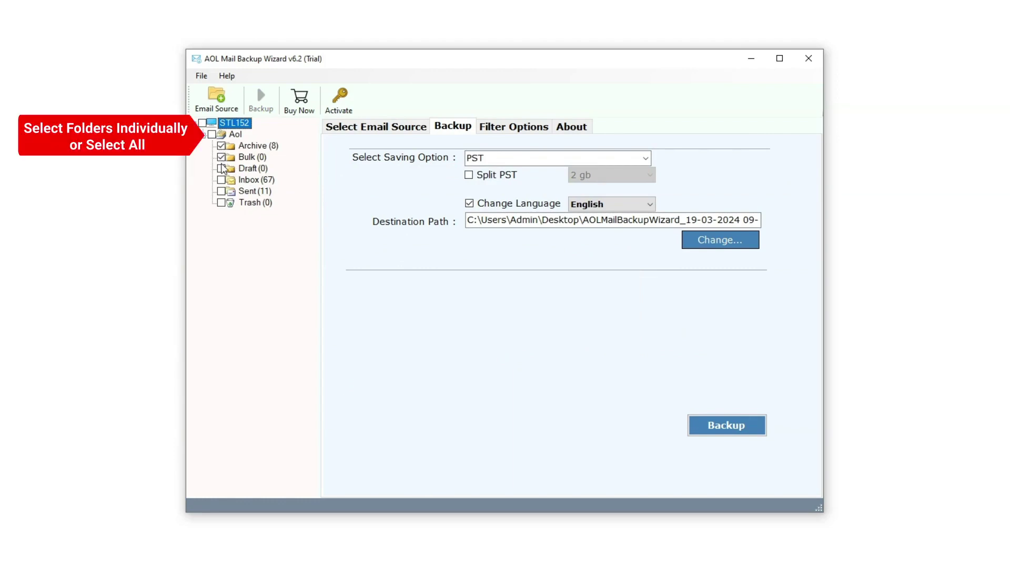
{"action": "left_click", "coordinate": [222, 168]}
{"action": "left_click", "coordinate": [211, 135]}
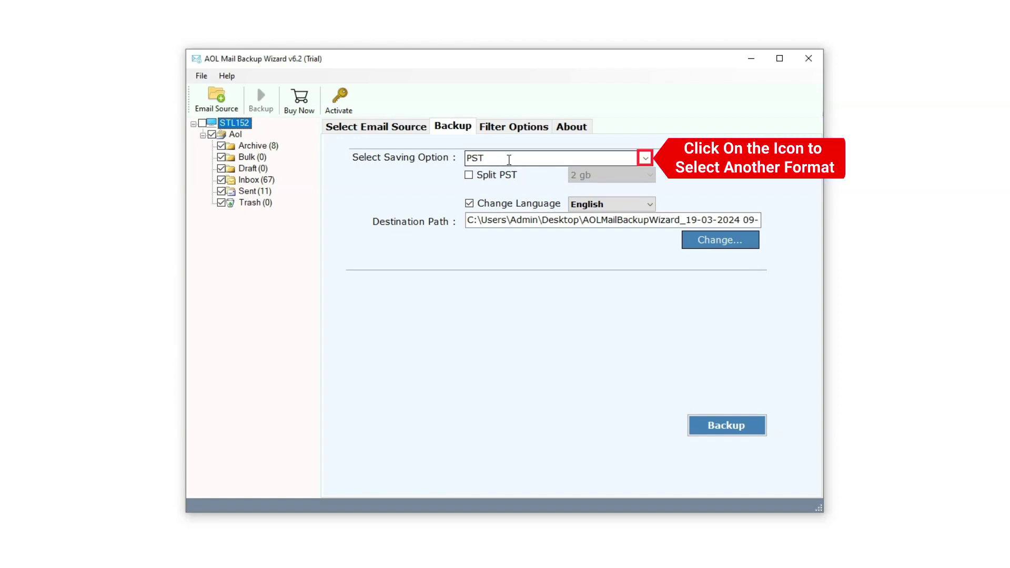
Switch the Select Saving Option from PST to PDF.
{"action": "left_click", "coordinate": [509, 159]}
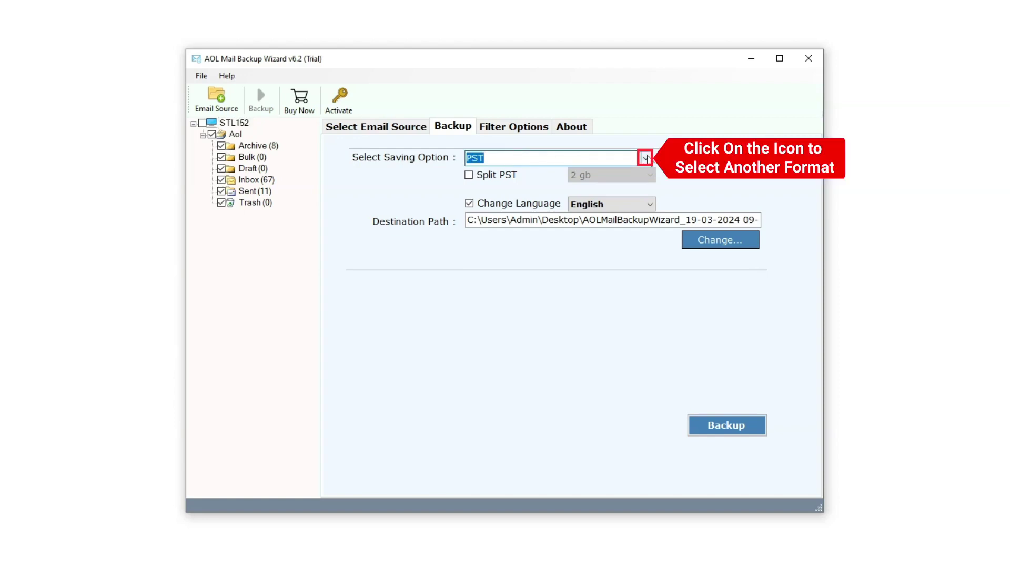
{"action": "left_click", "coordinate": [646, 159]}
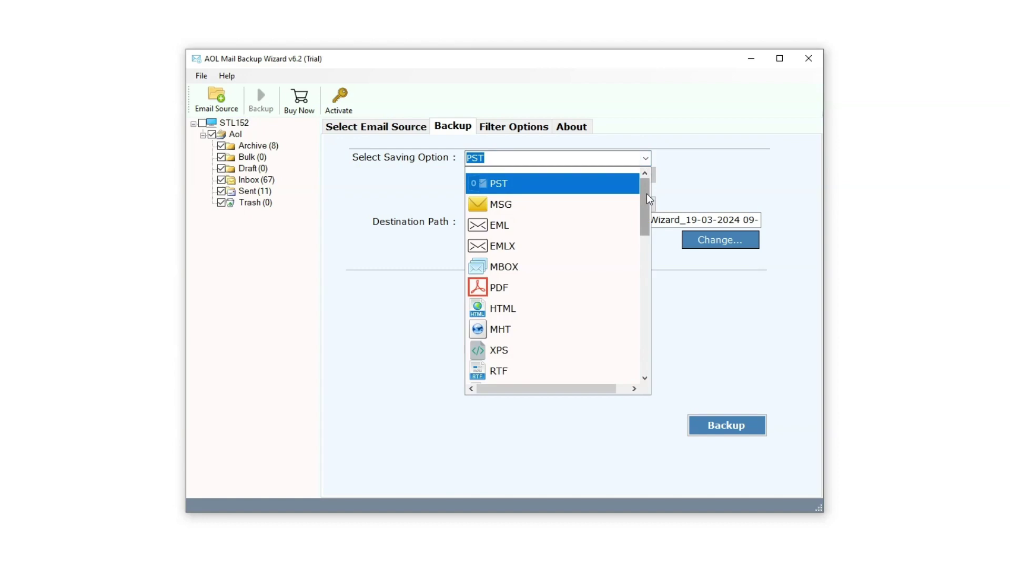
{"action": "mouse_move", "coordinate": [649, 199]}
{"action": "left_mouse_down"}
{"action": "mouse_move", "coordinate": [654, 357]}
{"action": "mouse_move", "coordinate": [659, 189]}
{"action": "left_mouse_up"}
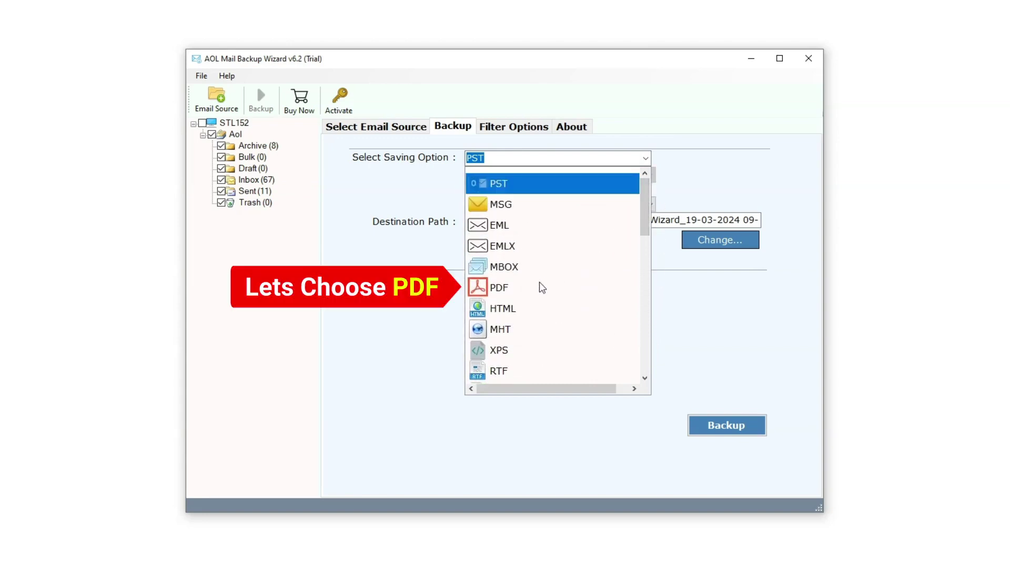
{"action": "left_click", "coordinate": [524, 289]}
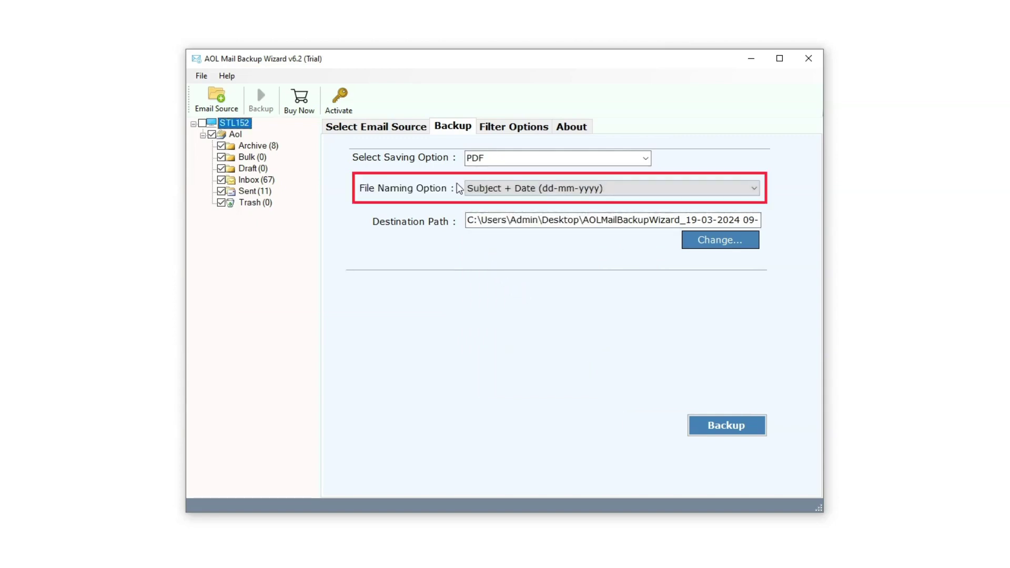
Set the File Naming Option to Subject + Date (dd-mm-yyyy).
{"action": "left_click", "coordinate": [495, 188]}
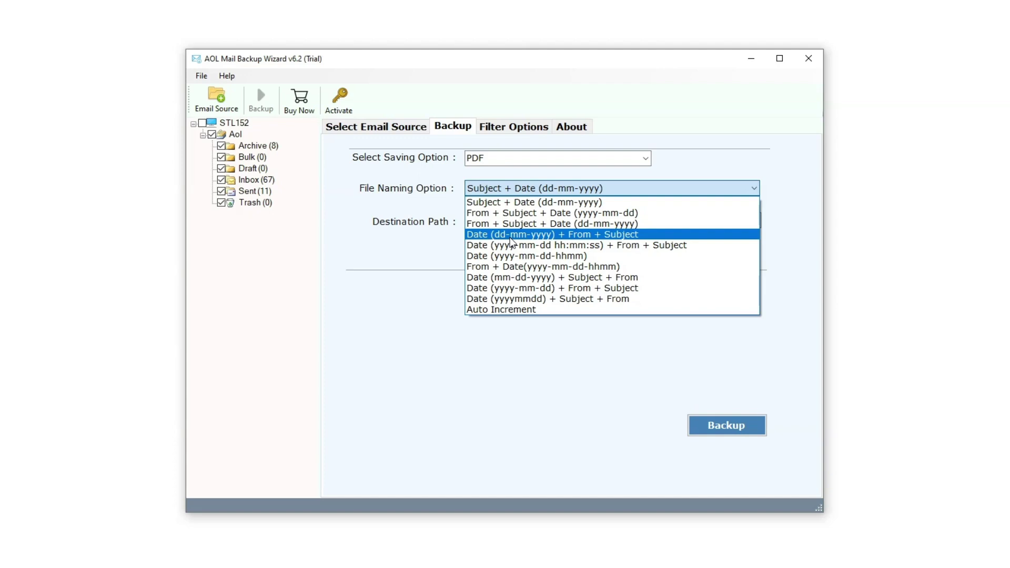
{"action": "left_click", "coordinate": [509, 201]}
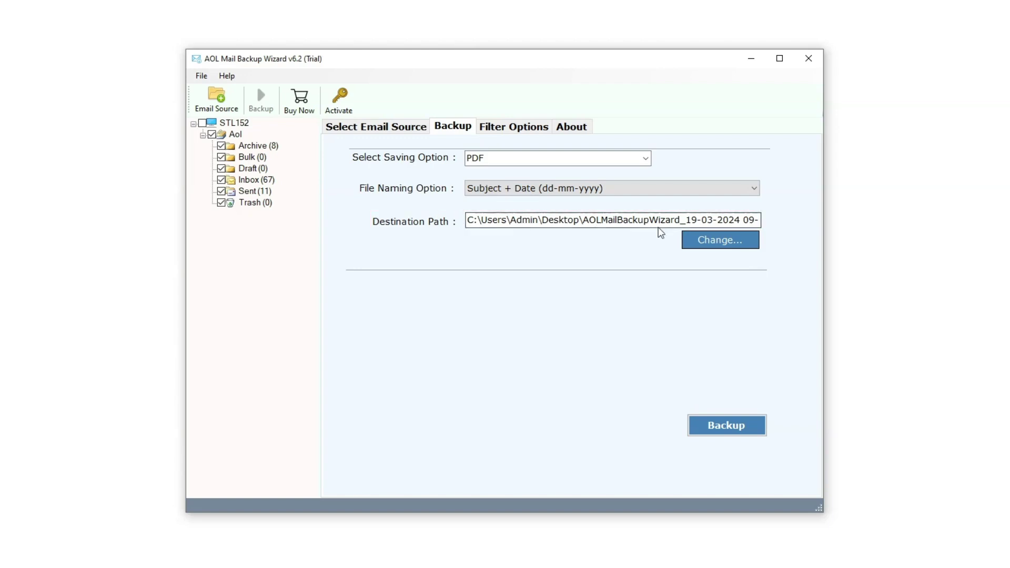
Change the destination path to E:\File\FILE via Browse For Folder.
{"action": "left_click", "coordinate": [710, 241]}
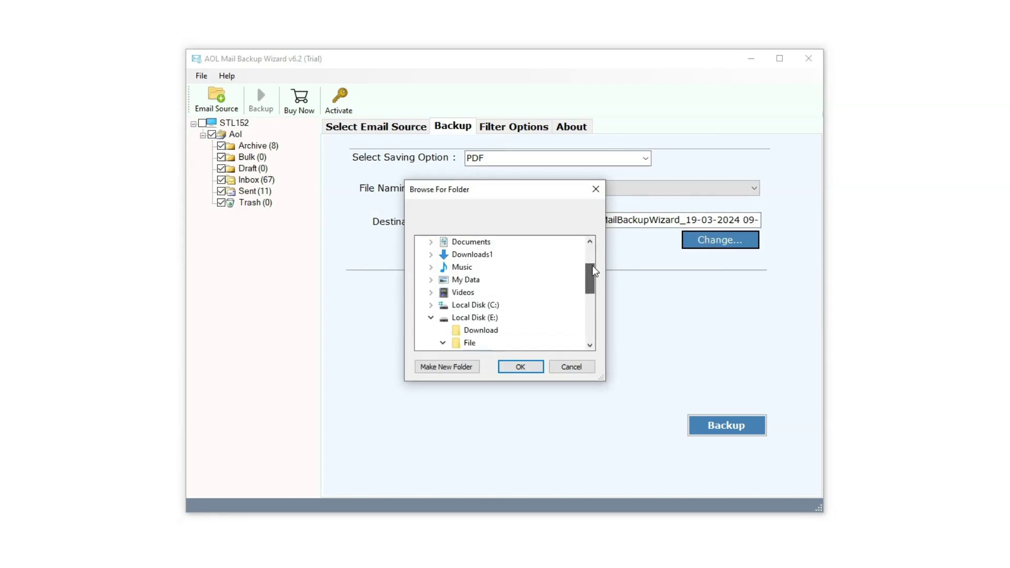
{"action": "left_click_drag", "start_coordinate": [592, 267], "coordinate": [593, 273]}
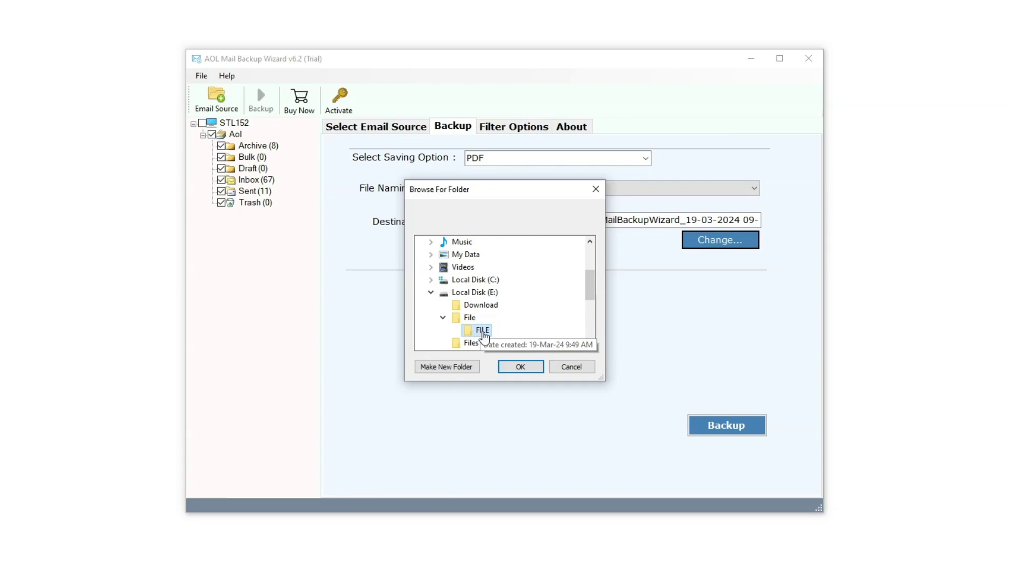
{"action": "left_click", "coordinate": [520, 367]}
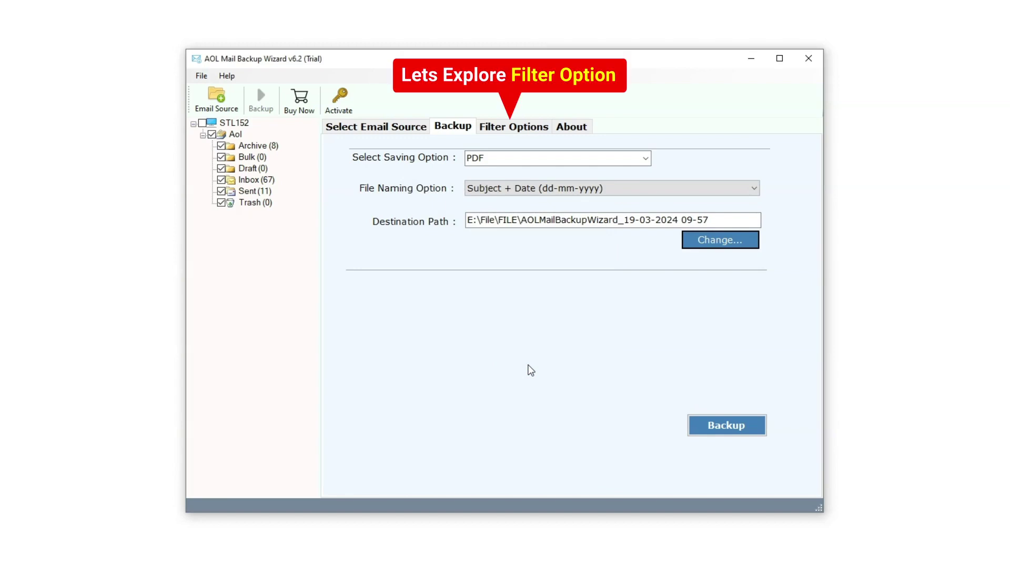
Enable Use Advance Settings for Selective Backup under Filter Options.
{"action": "left_click", "coordinate": [506, 133]}
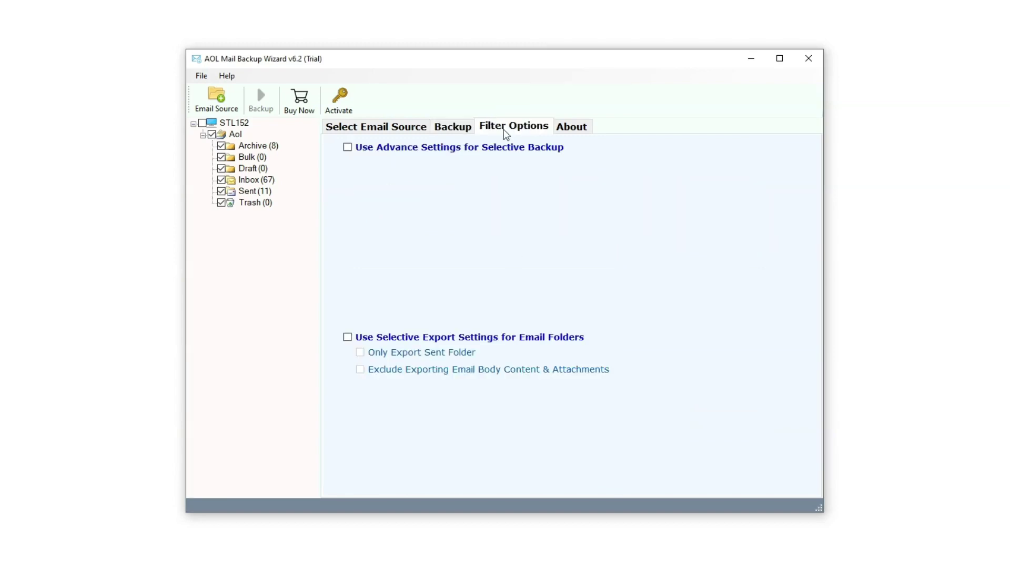
{"action": "left_click", "coordinate": [347, 148]}
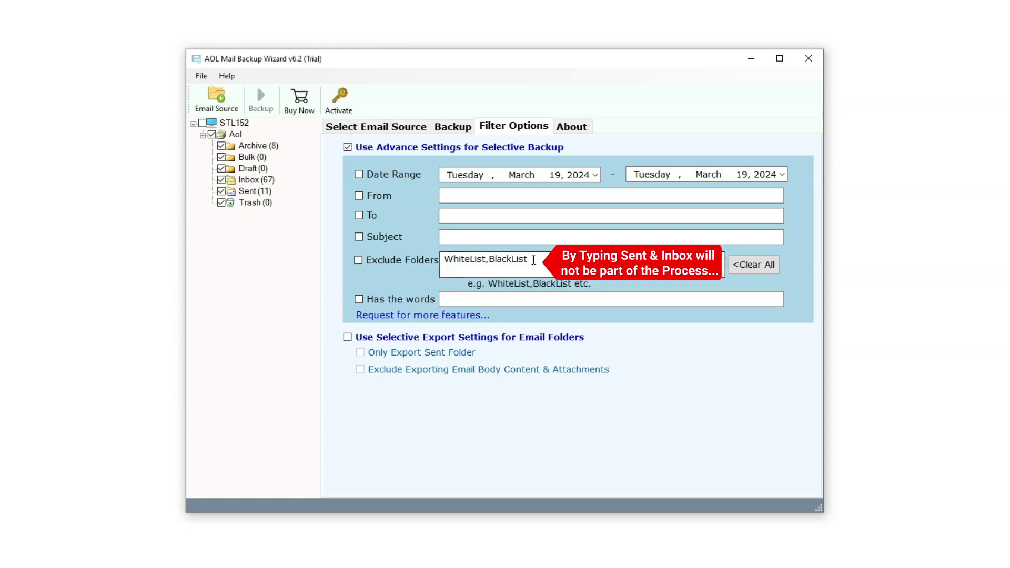
Replace the Exclude Folders text with 'sent,inbox', clear the list entirely, and focus the Has the words field.
{"action": "left_click_drag", "start_coordinate": [532, 259], "coordinate": [444, 262]}
{"action": "type", "text": "sent,inbox"}
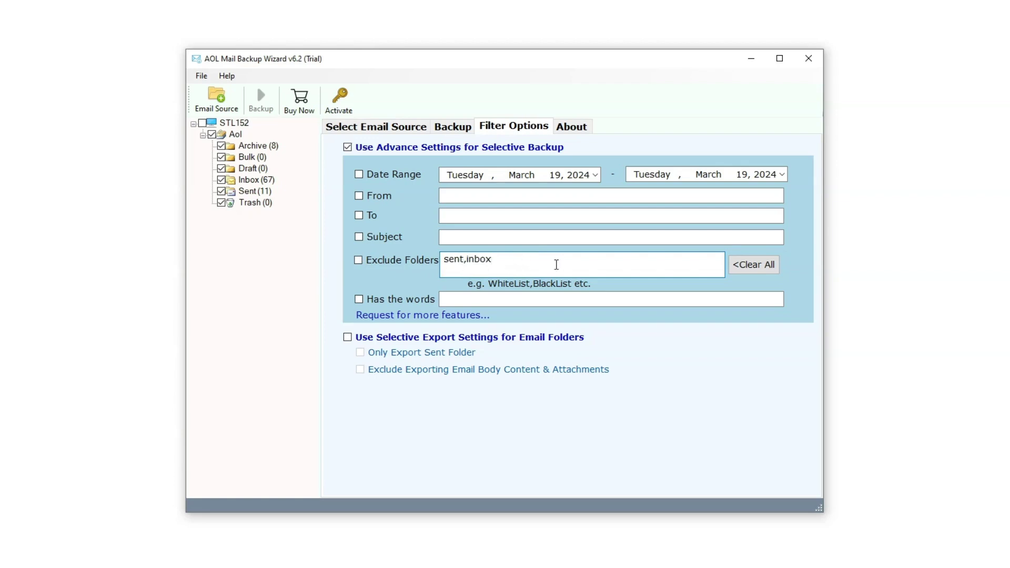
{"action": "left_click", "coordinate": [736, 264]}
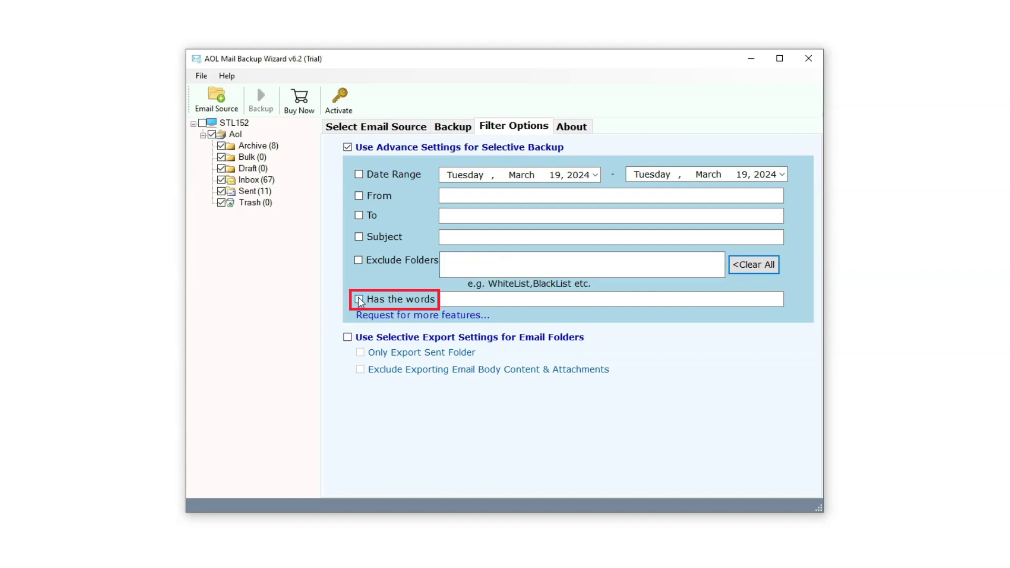
{"action": "left_click", "coordinate": [450, 297]}
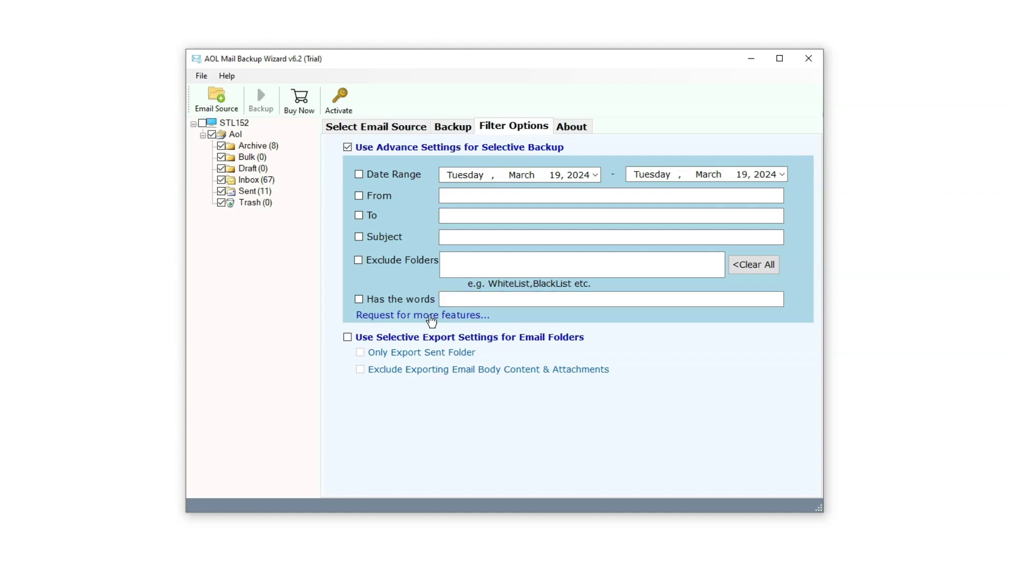
Leave Use Selective Export Settings unticked and untick Use Advance Settings for Selective Backup.
{"action": "left_click", "coordinate": [348, 337]}
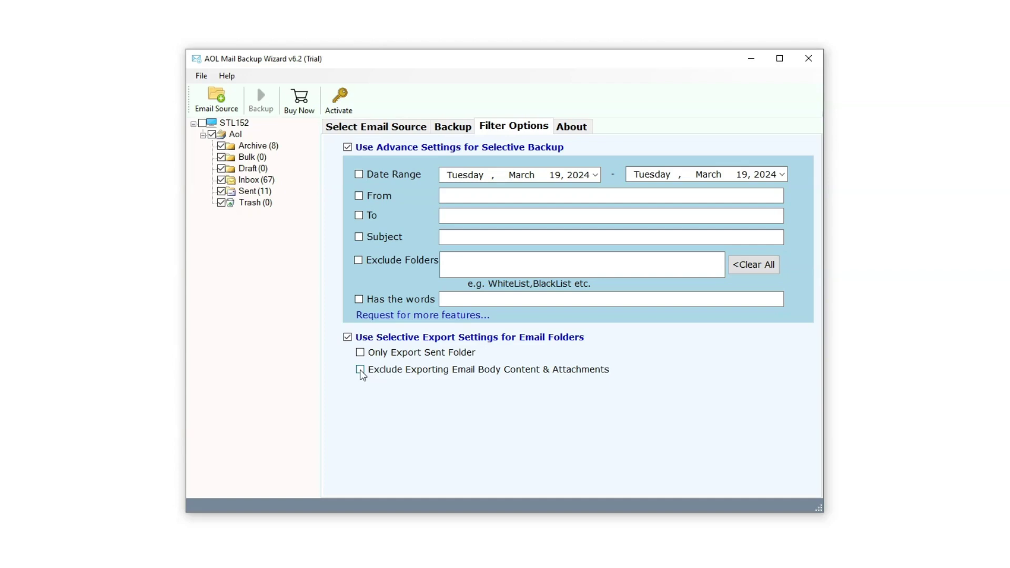
{"action": "left_click", "coordinate": [348, 337]}
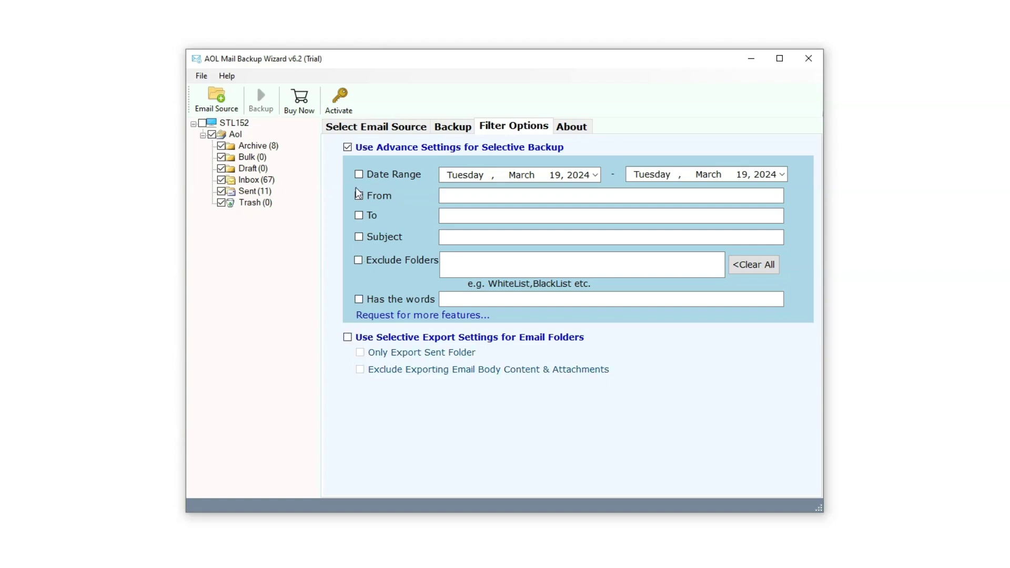
{"action": "left_click", "coordinate": [348, 148]}
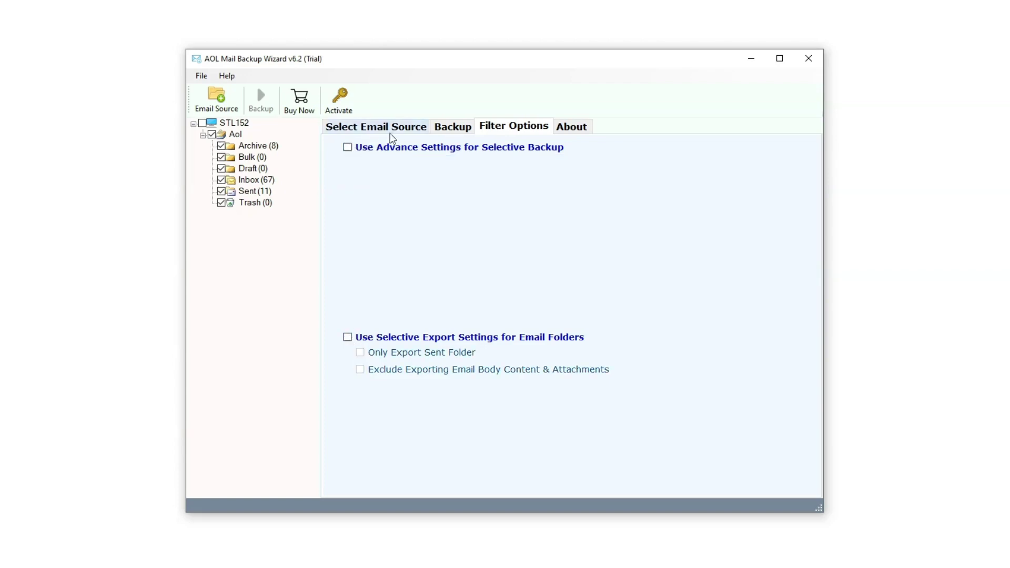
Run the PDF backup from the Backup tab and dismiss the conversion-completed message.
{"action": "left_click", "coordinate": [446, 126]}
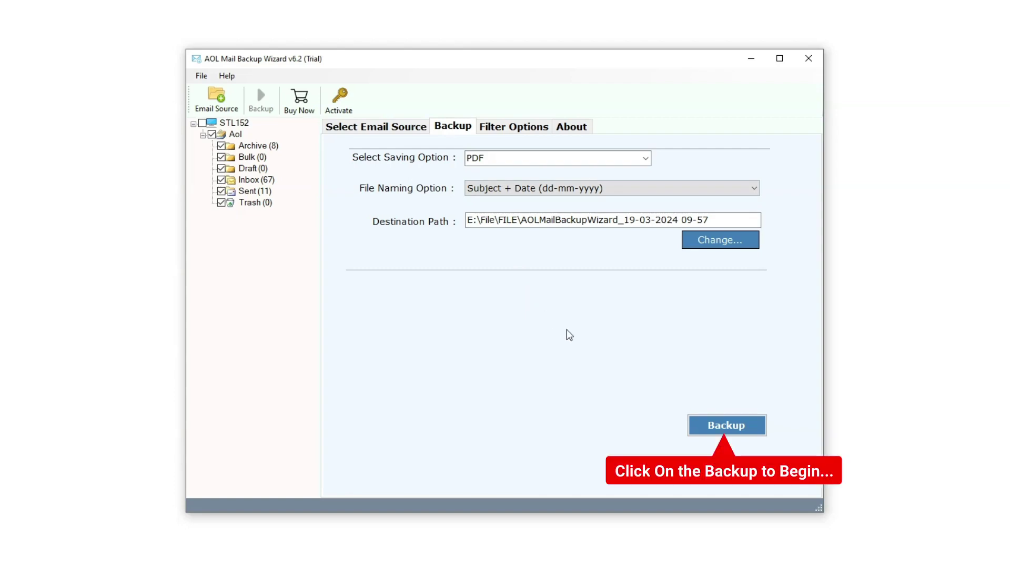
{"action": "left_click", "coordinate": [721, 421]}
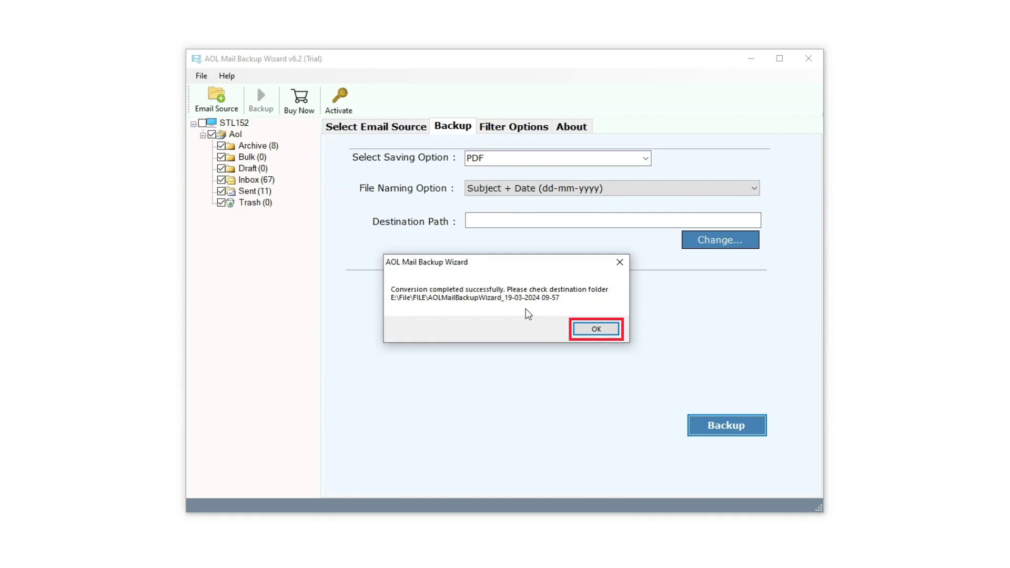
{"action": "left_click", "coordinate": [593, 330]}
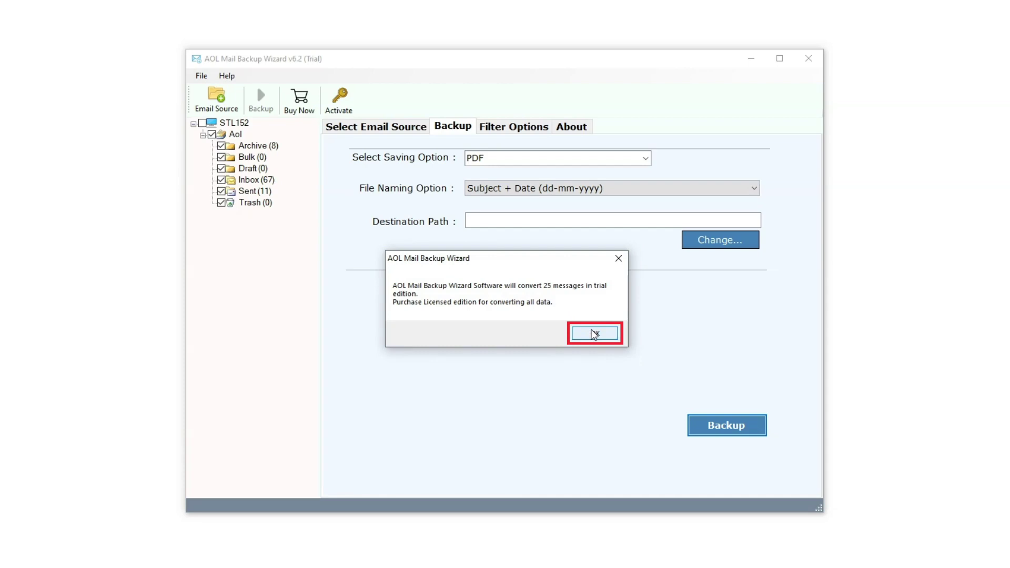
Dismiss the trial-edition notice and look over the exported mail folders, from Archive down to Sent and Trash.
{"action": "left_click", "coordinate": [594, 335]}
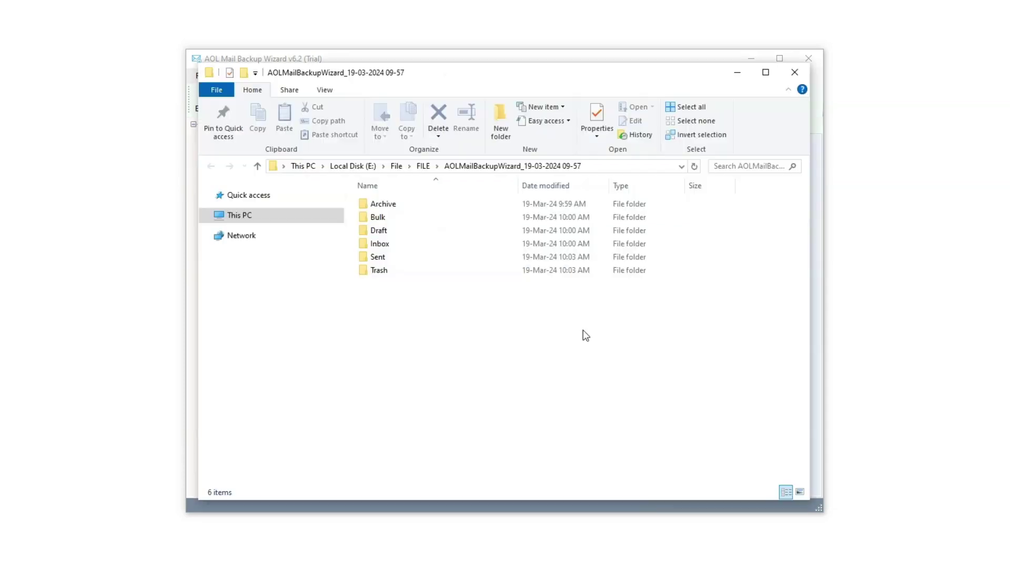
{"action": "left_click", "coordinate": [397, 206]}
{"action": "left_click", "coordinate": [397, 216]}
{"action": "left_click", "coordinate": [397, 230]}
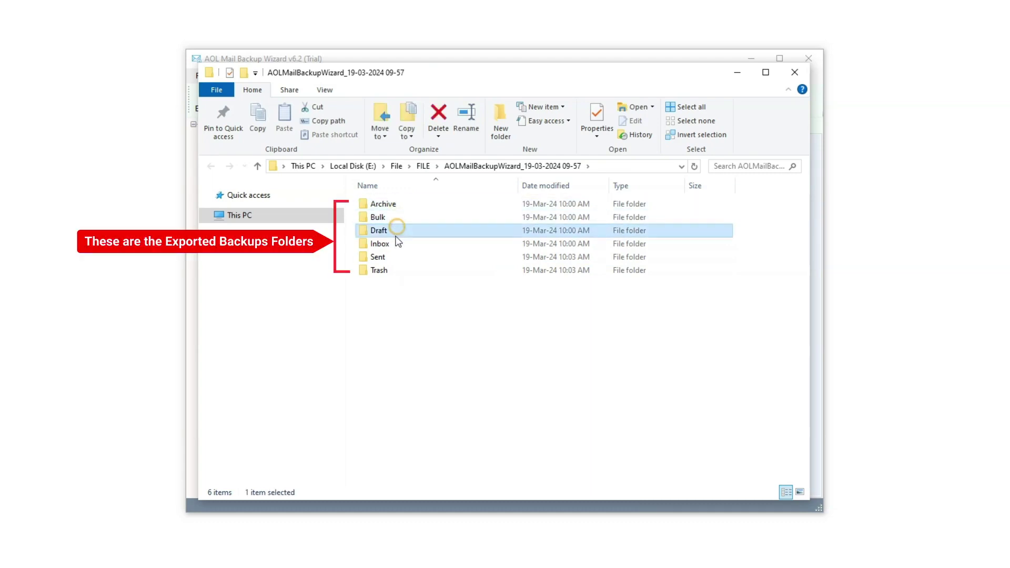
{"action": "left_click", "coordinate": [396, 244]}
{"action": "left_click", "coordinate": [395, 258]}
{"action": "left_click", "coordinate": [396, 269]}
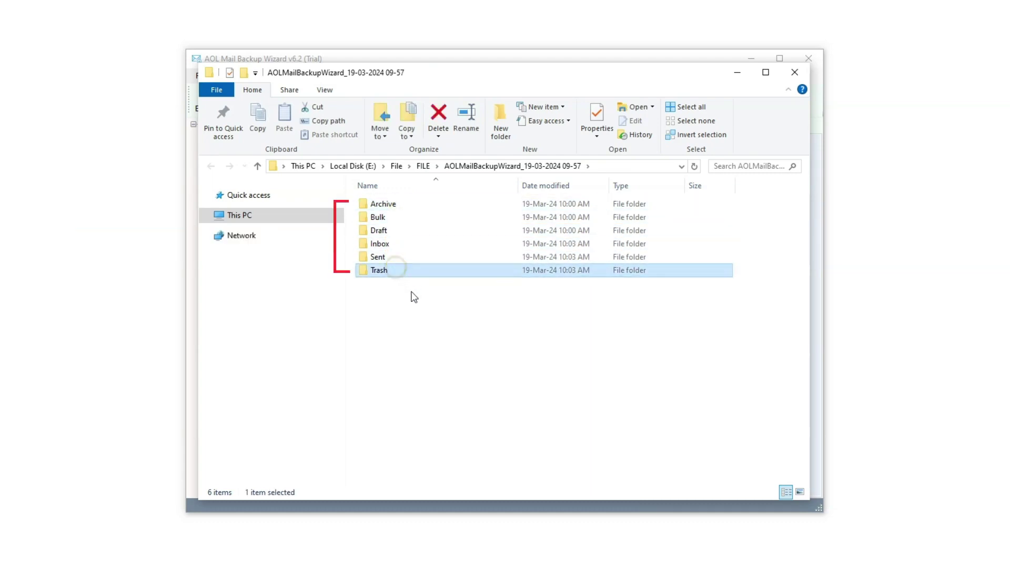
Check the Archive PDFs, then open Inbox and the 'New sign in on Thunderbird AOL' PDF.
{"action": "double_click", "coordinate": [392, 206]}
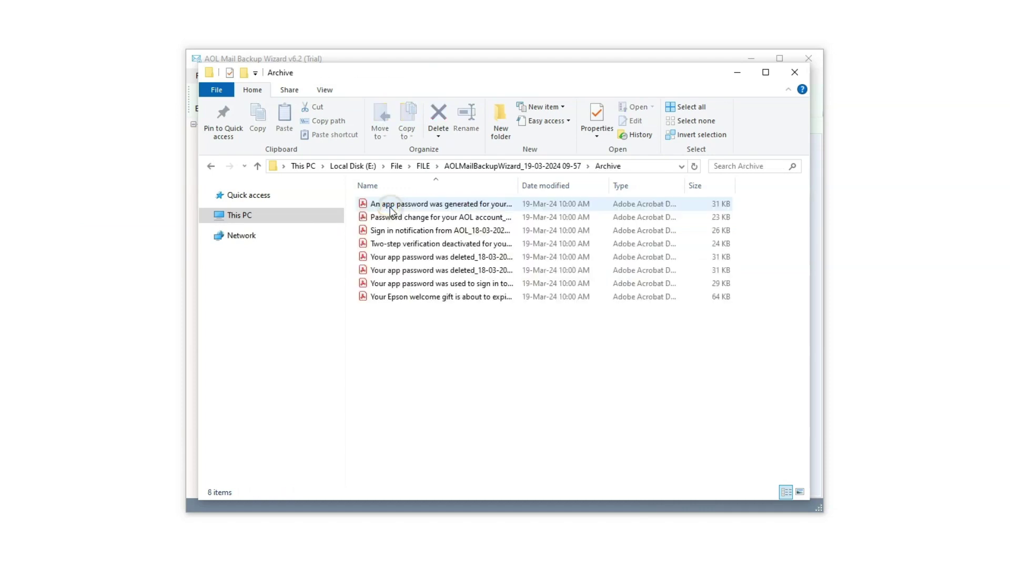
{"action": "left_click", "coordinate": [390, 207]}
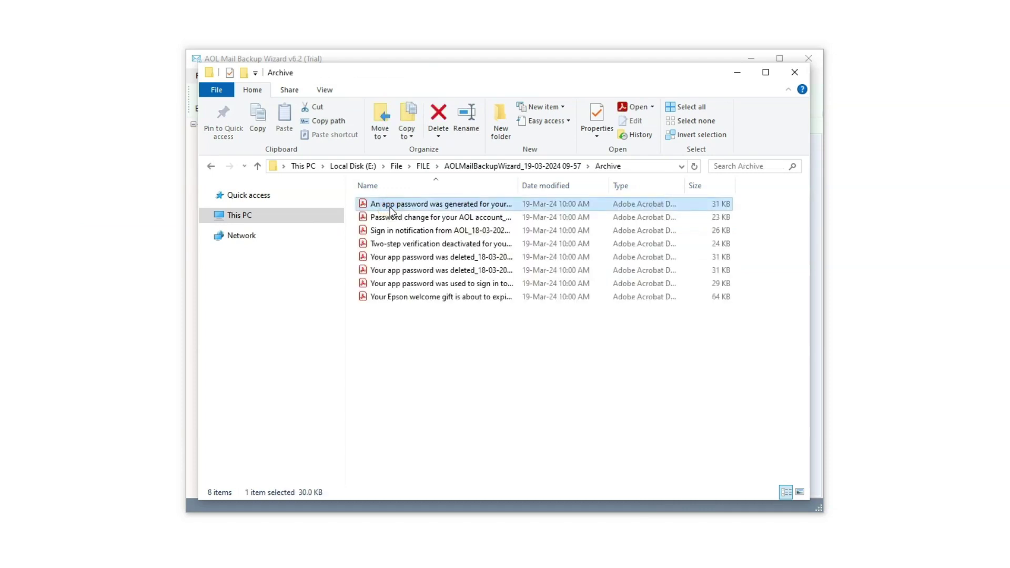
{"action": "left_click", "coordinate": [257, 166]}
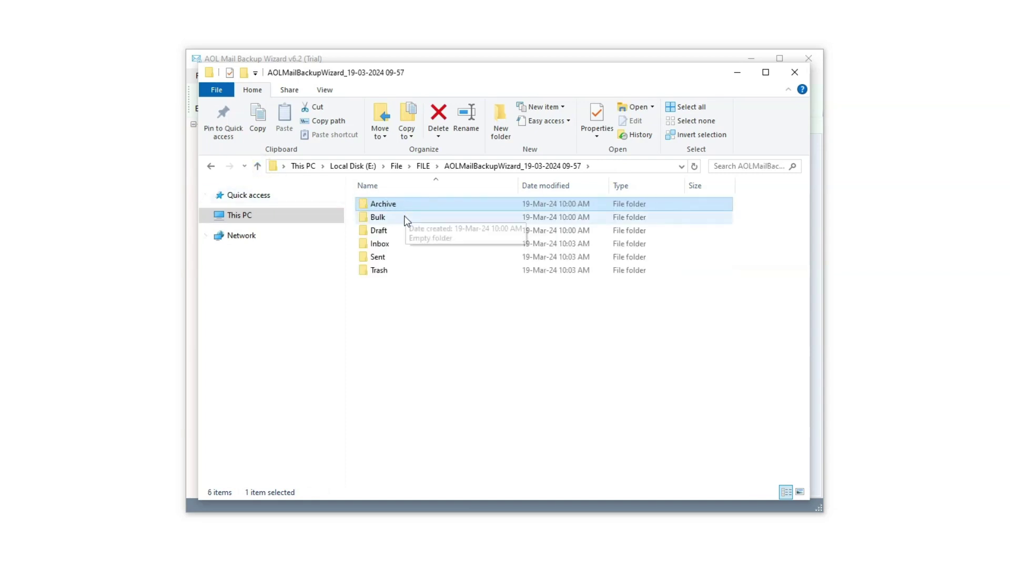
{"action": "double_click", "coordinate": [398, 248]}
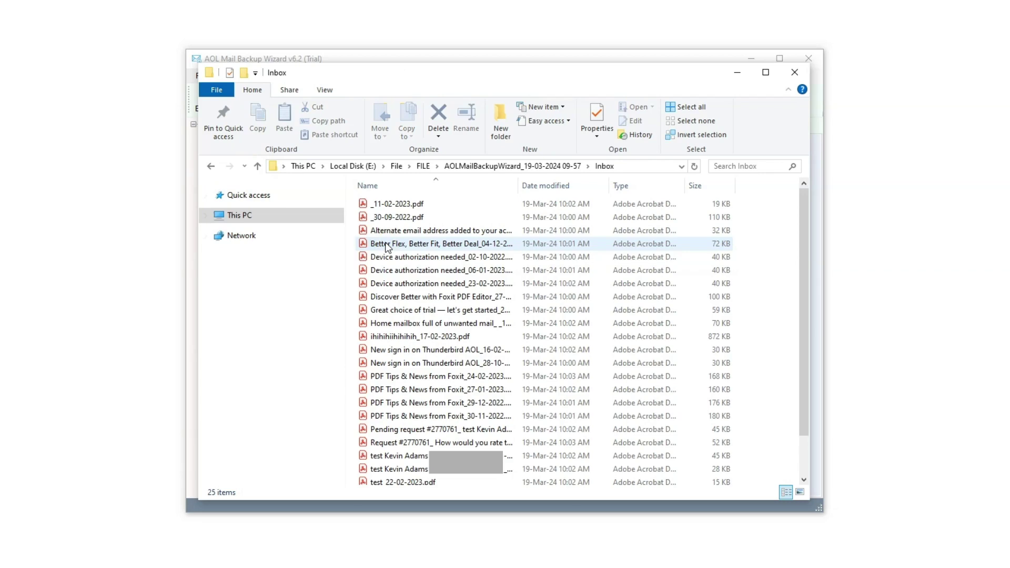
{"action": "double_click", "coordinate": [394, 350]}
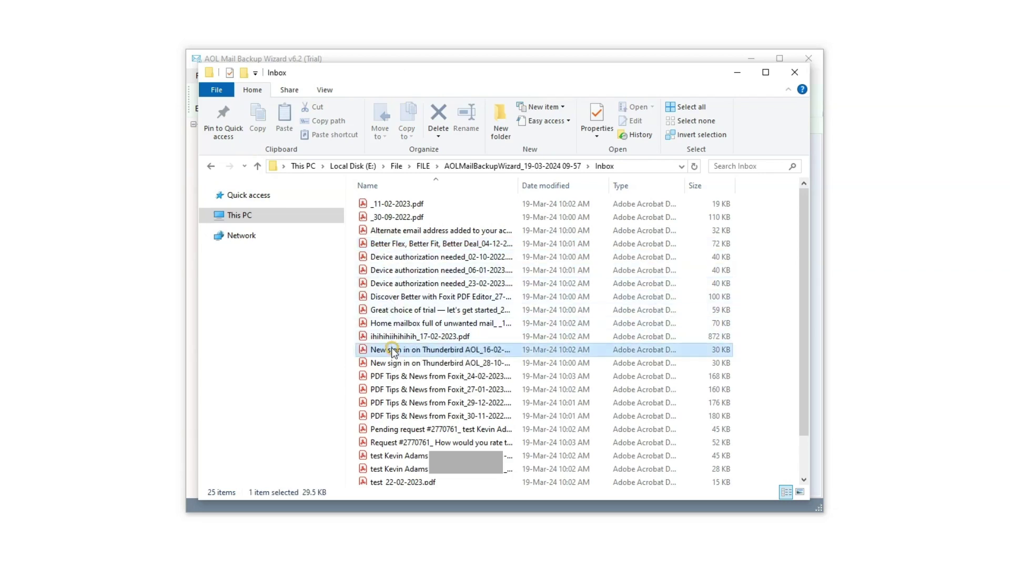